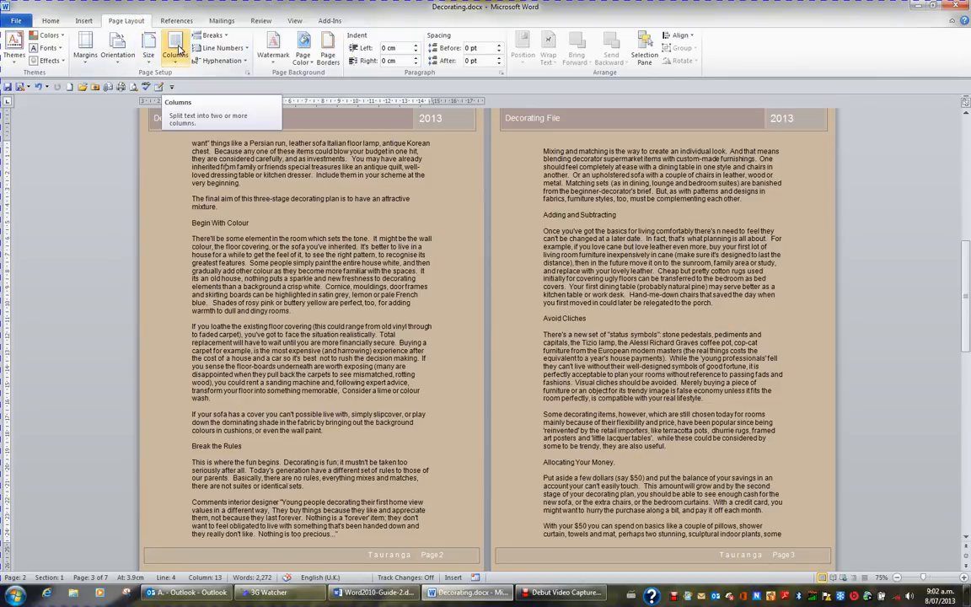
# Lay out the document's body text in two columns.
pyautogui.click(176, 51)
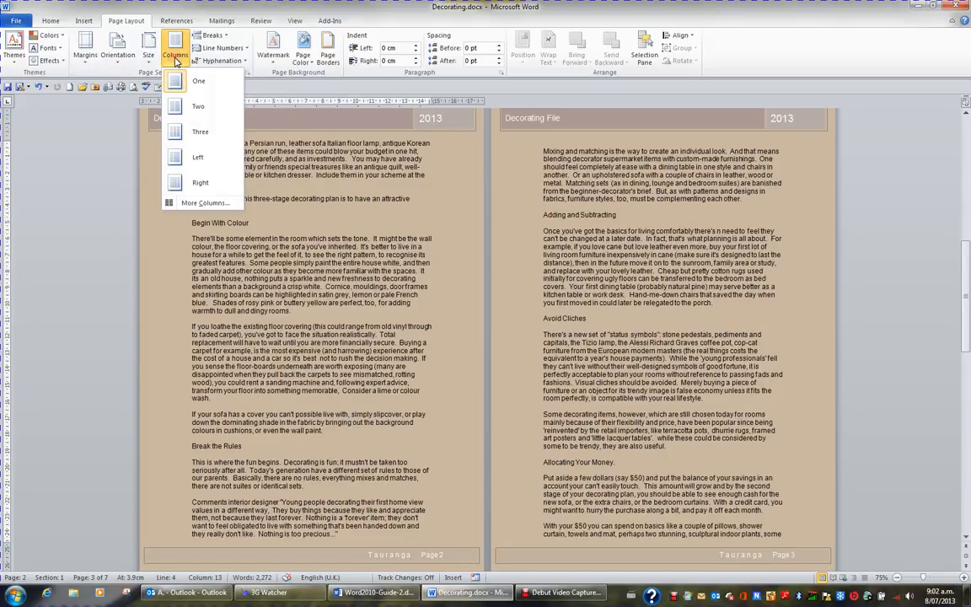
pyautogui.click(197, 108)
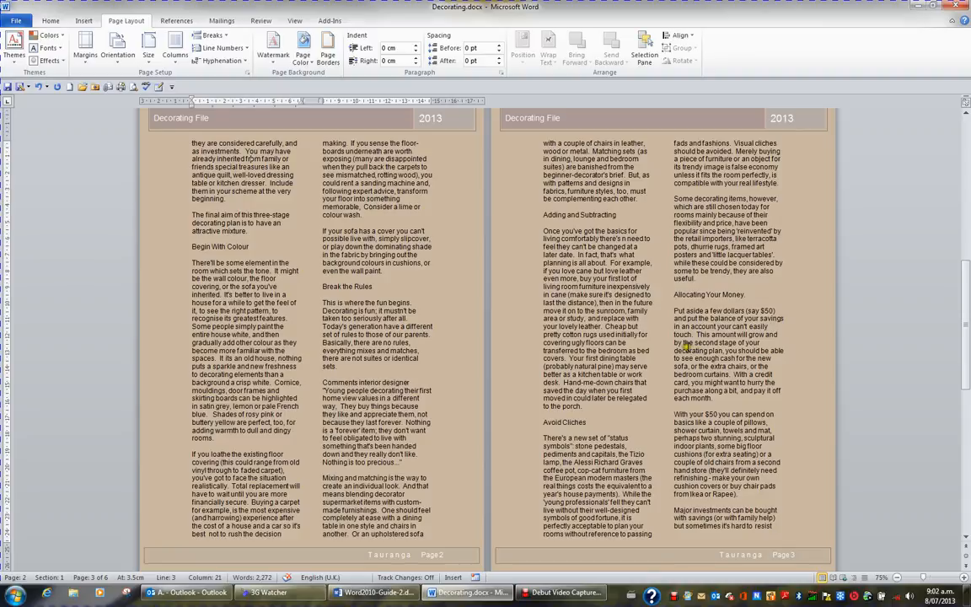
# Justify all the text in the document.
pyautogui.click(608, 335)
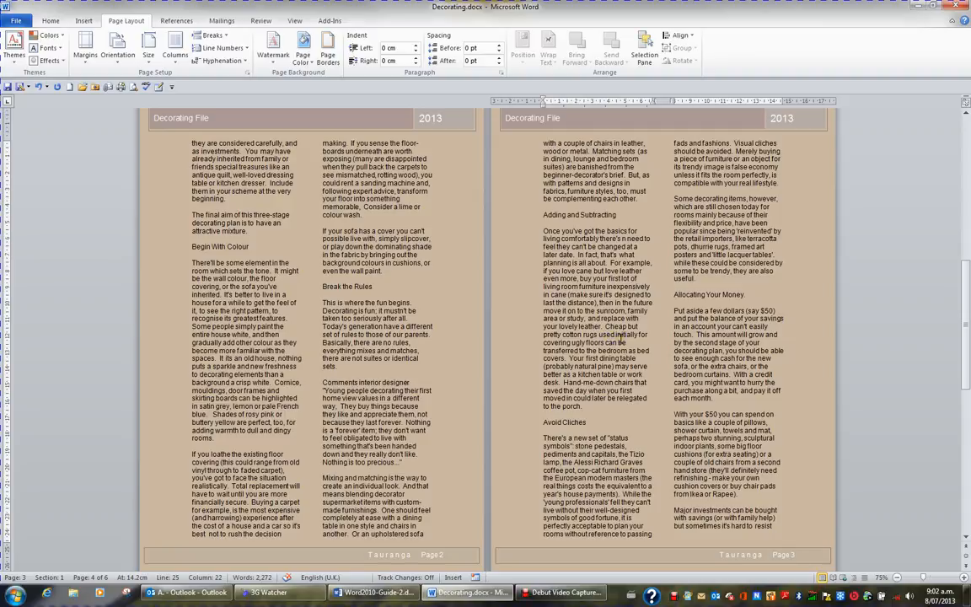
pyautogui.hotkey('ctrl', 'a')
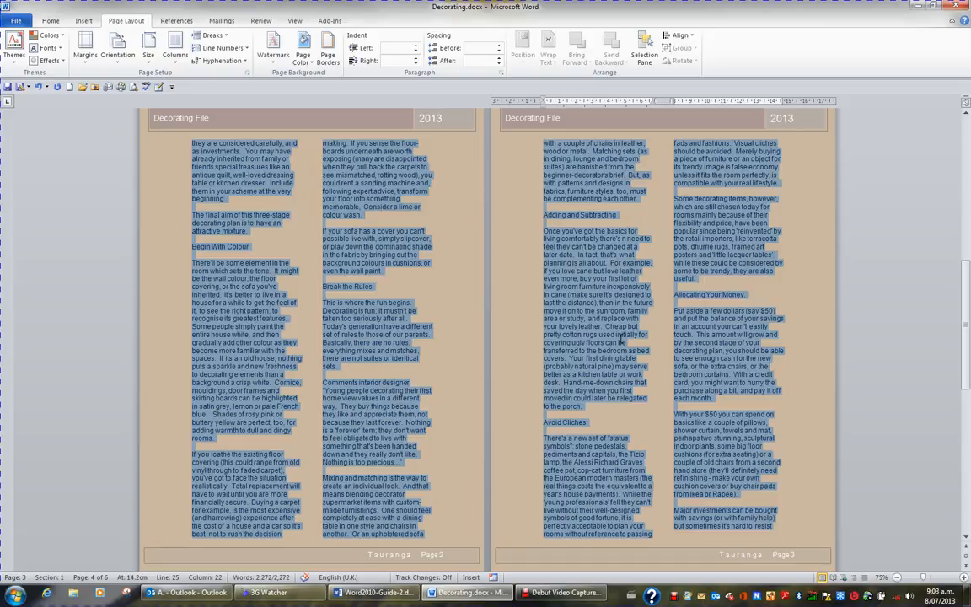
pyautogui.hotkey('ctrl', 'j')
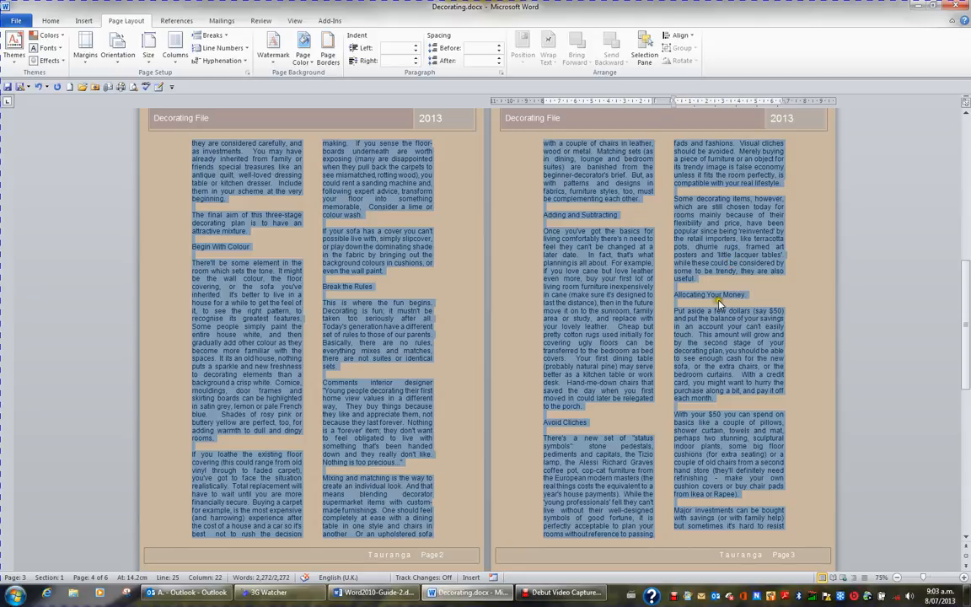
pyautogui.click(710, 323)
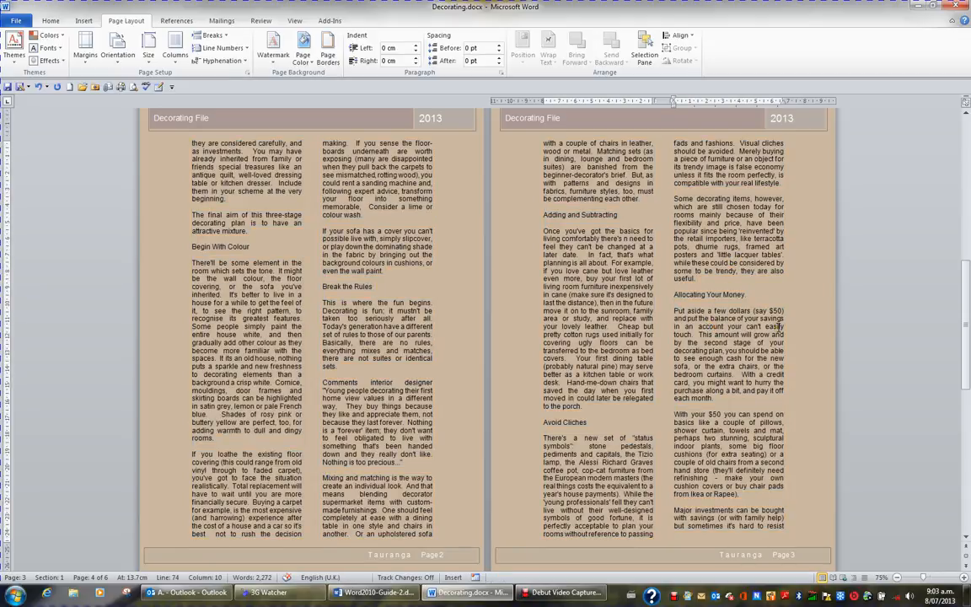
pyautogui.click(605, 286)
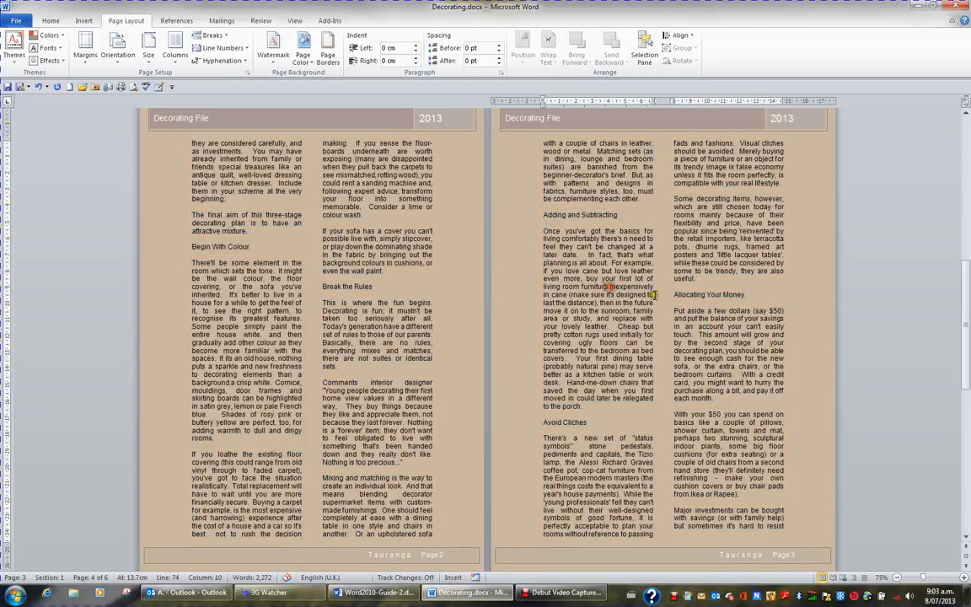
# Return the document's body text to a single column.
pyautogui.click(593, 307)
pyautogui.click(177, 57)
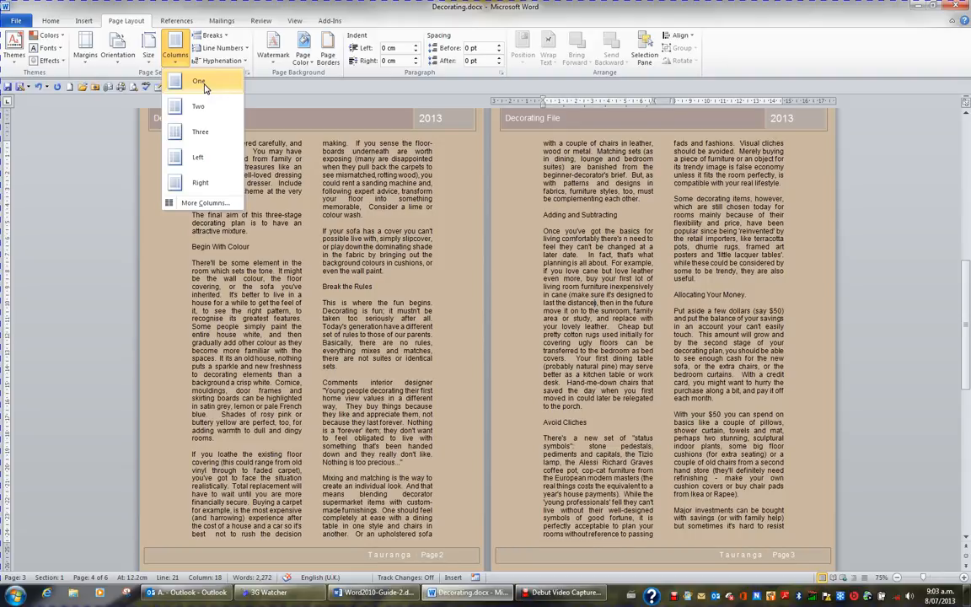
pyautogui.click(204, 85)
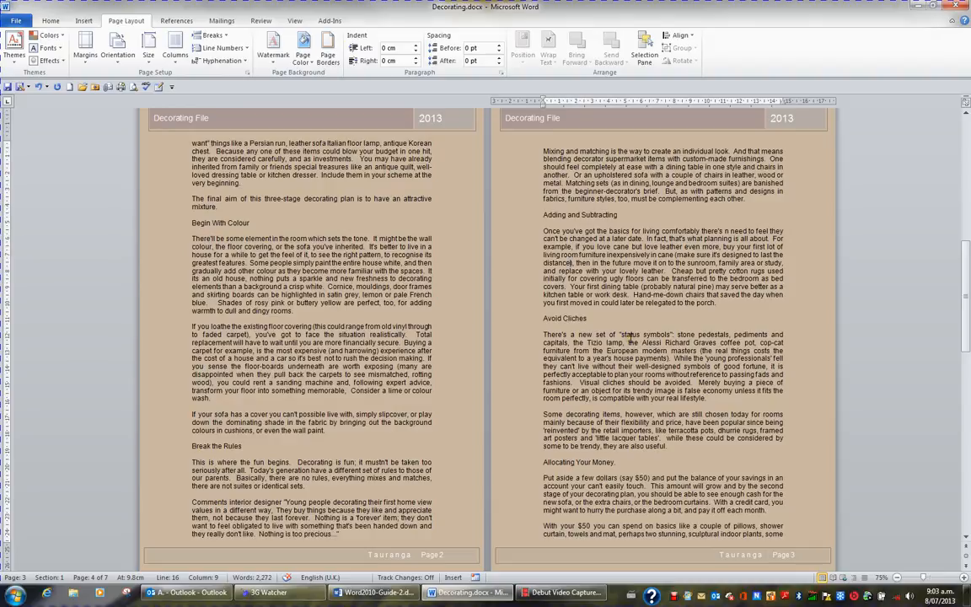
# Select the first four paragraphs under "Decorating in Three Stages" and choose two columns in the custom column settings.
pyautogui.scroll(8, 630, 337)
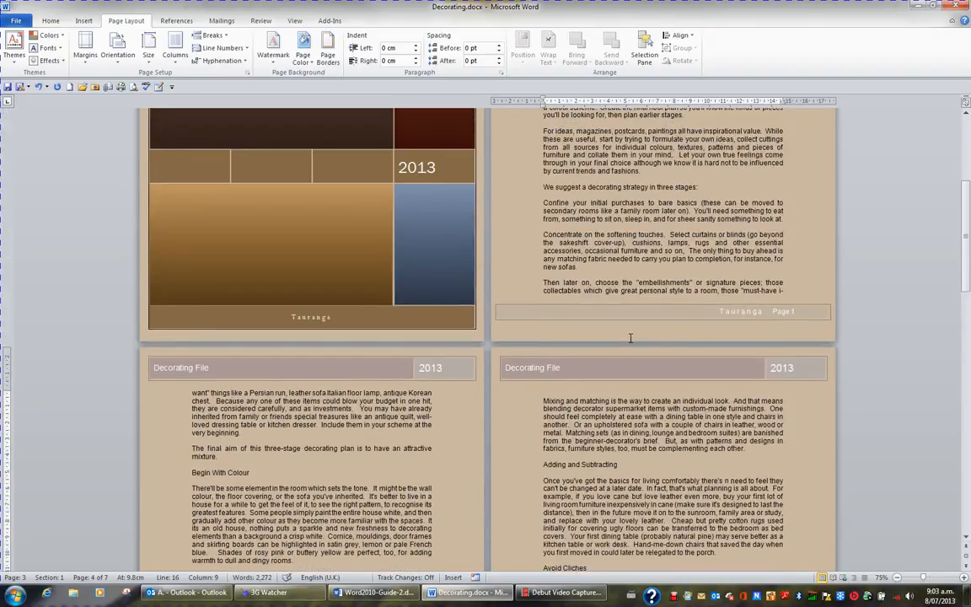
pyautogui.scroll(3, 630, 337)
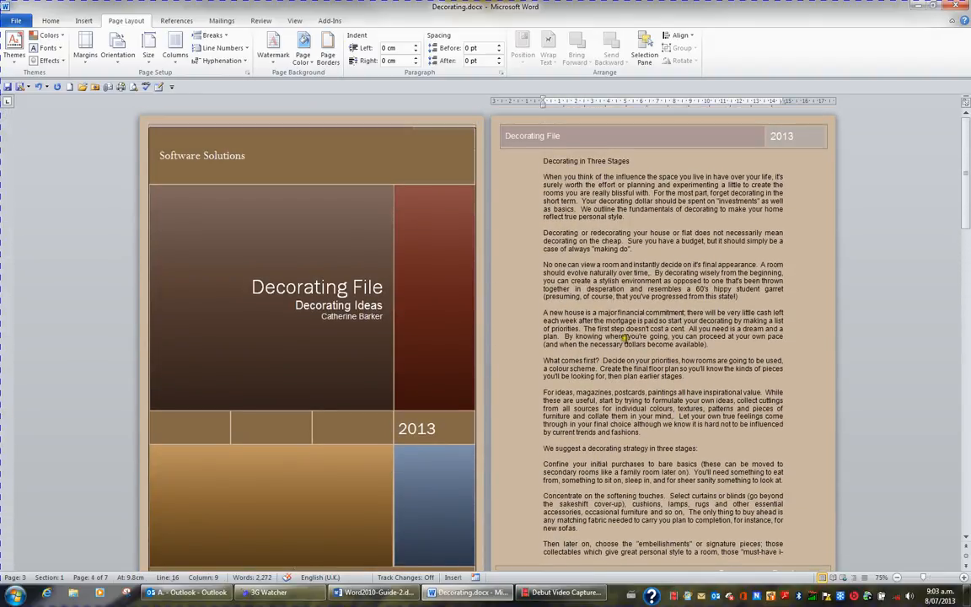
pyautogui.moveTo(510, 180); pyautogui.dragTo(539, 347)
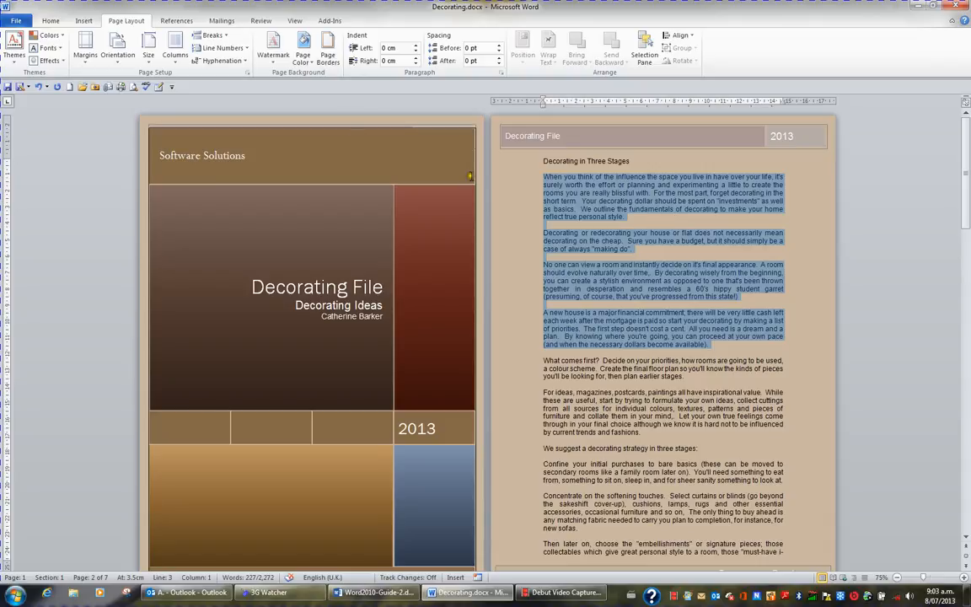
pyautogui.click(176, 59)
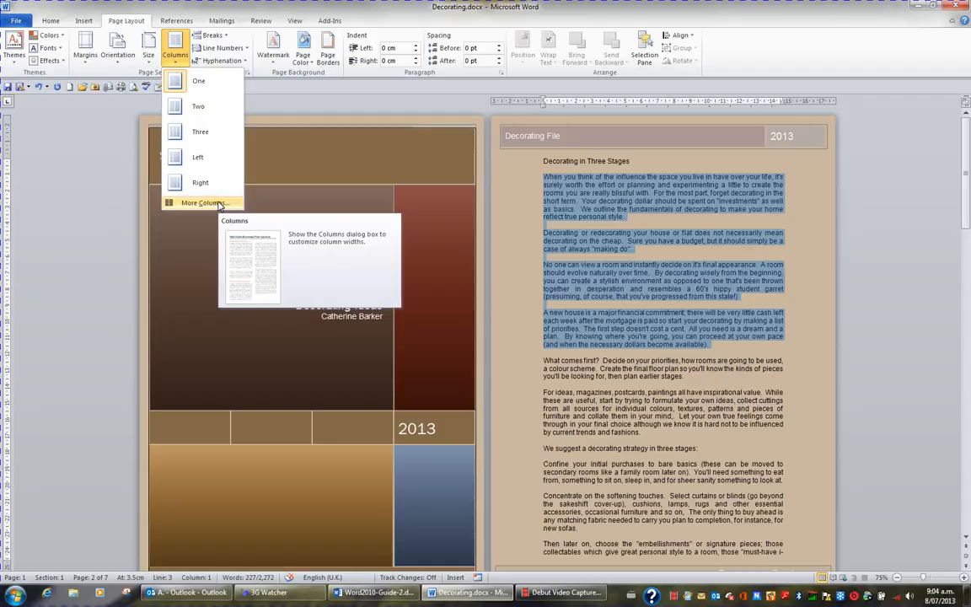
pyautogui.click(202, 203)
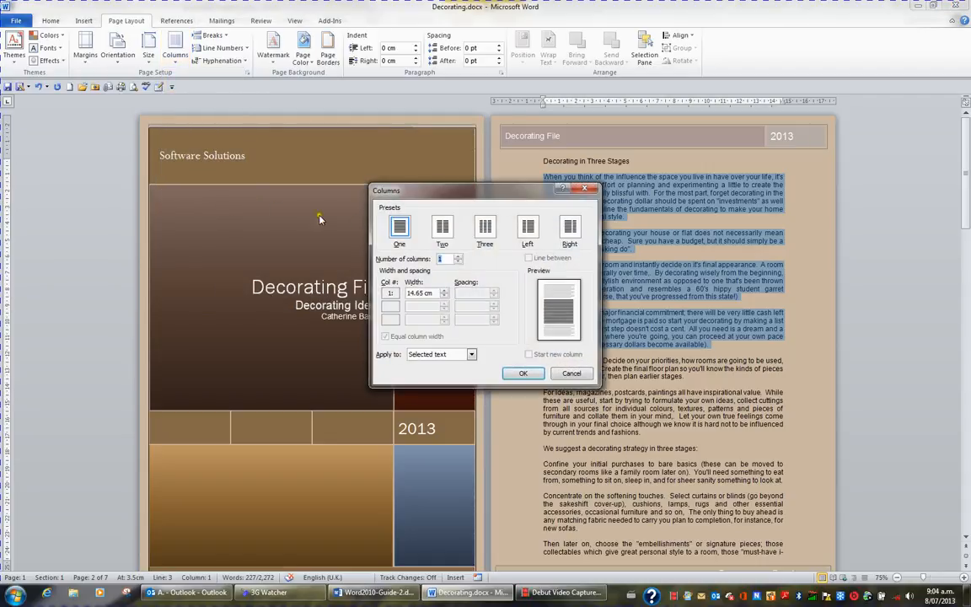
pyautogui.click(458, 257)
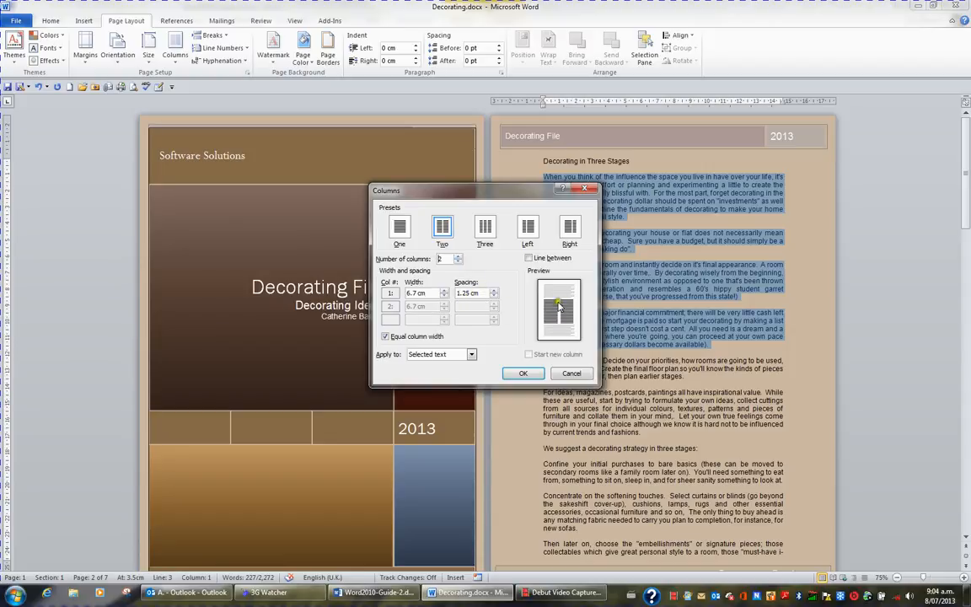
# Set the column spacing to 1 cm, add a line between the columns and apply the settings to the selected text.
pyautogui.click(494, 296)
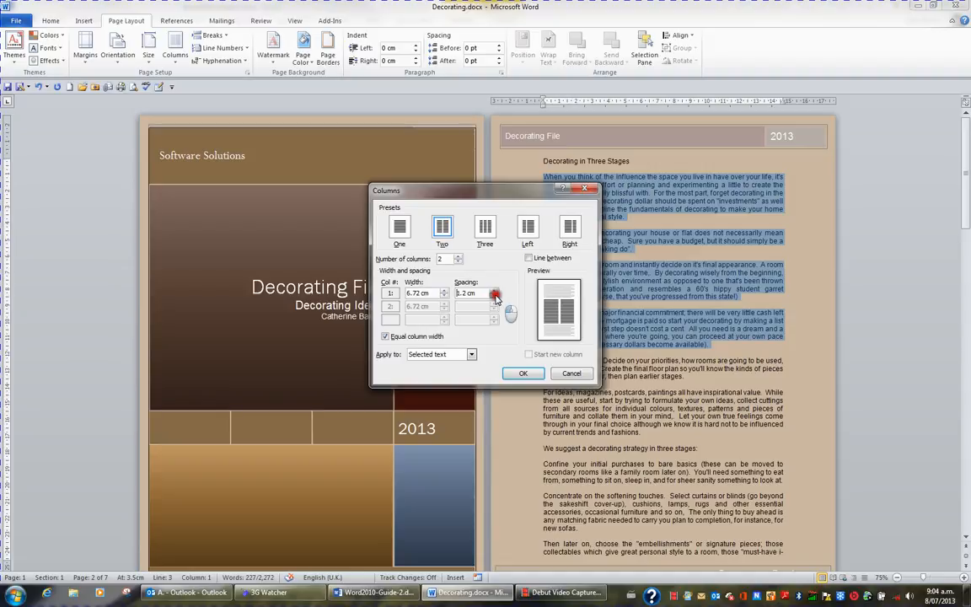
pyautogui.click(494, 296)
pyautogui.click(494, 297)
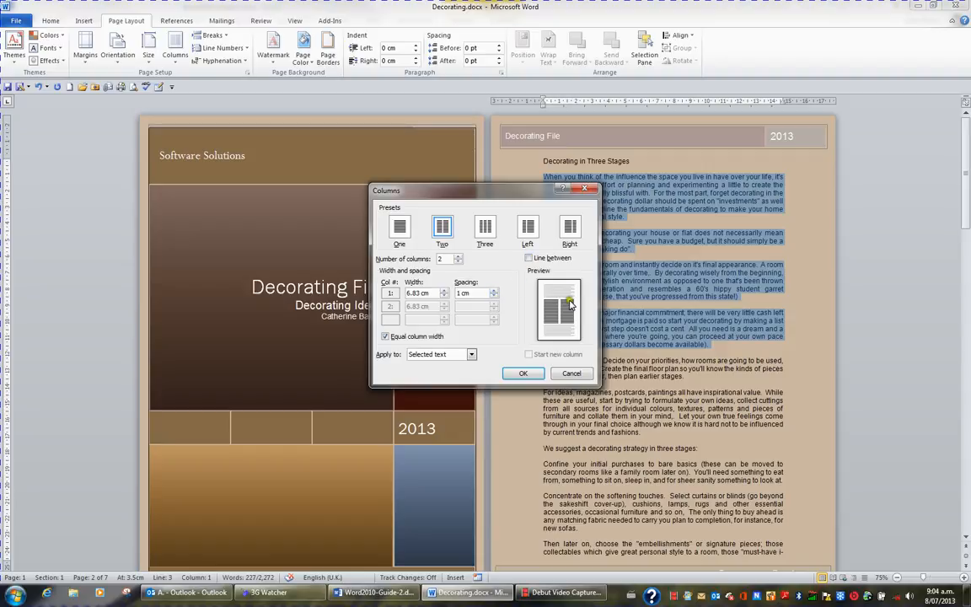
pyautogui.click(529, 259)
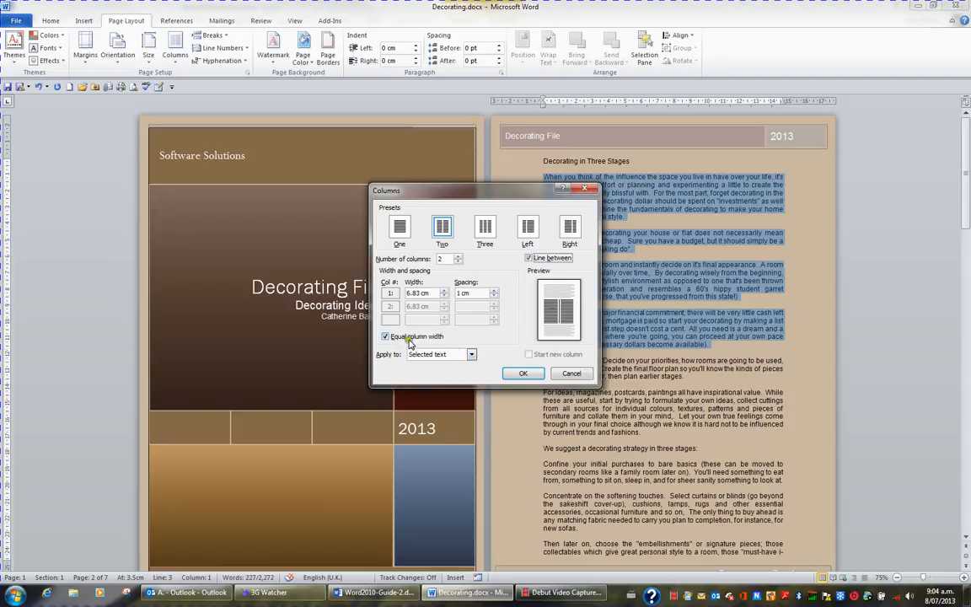
pyautogui.click(523, 374)
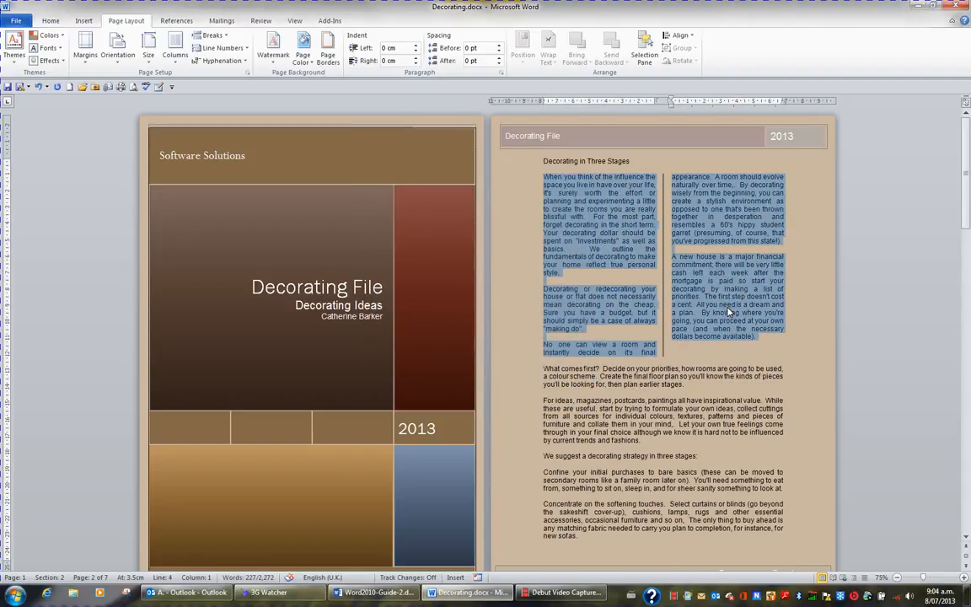
# Insert a column break before the paragraph starting "No one can view a room".
pyautogui.click(546, 349)
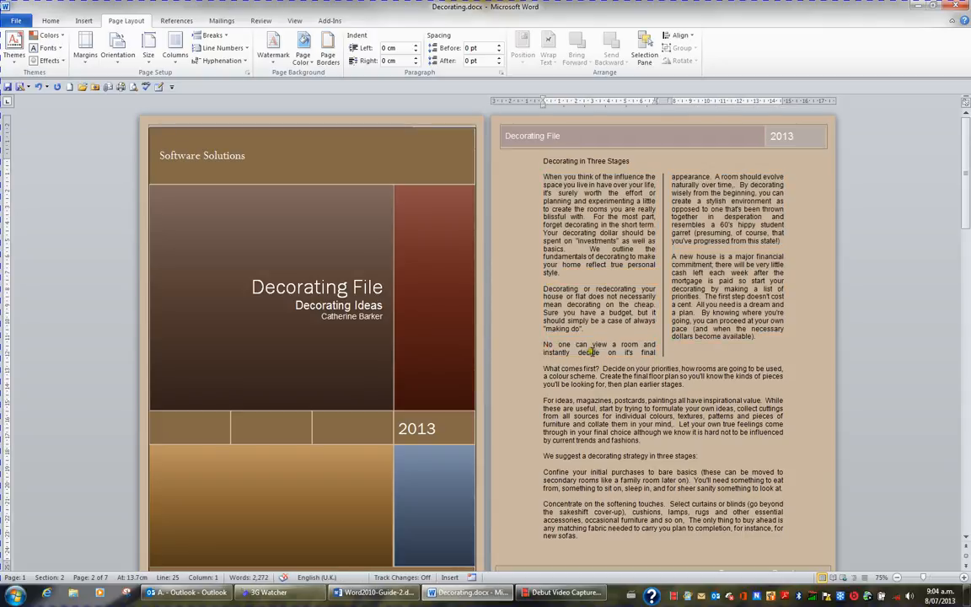
pyautogui.click(545, 344)
pyautogui.click(219, 37)
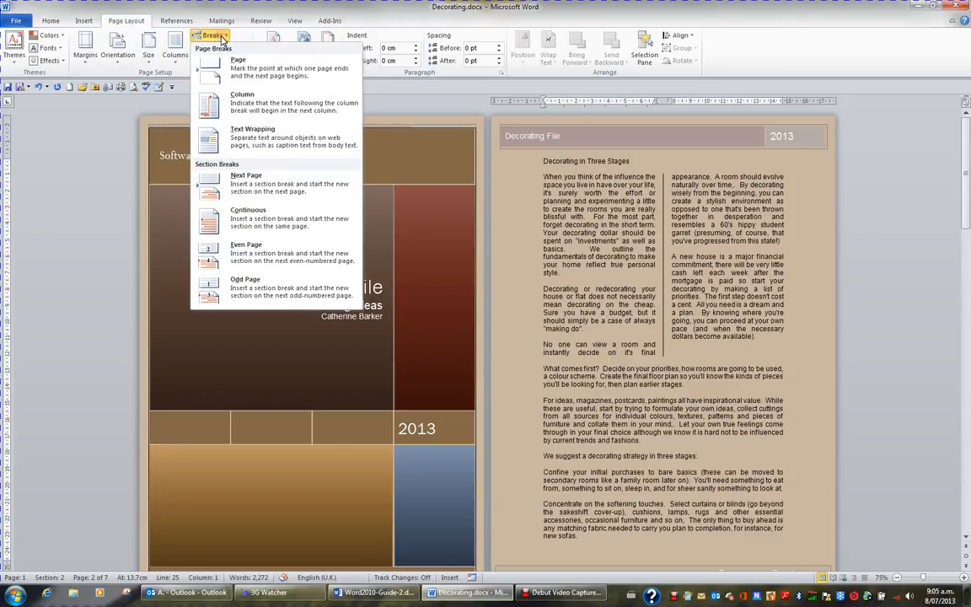
pyautogui.click(260, 108)
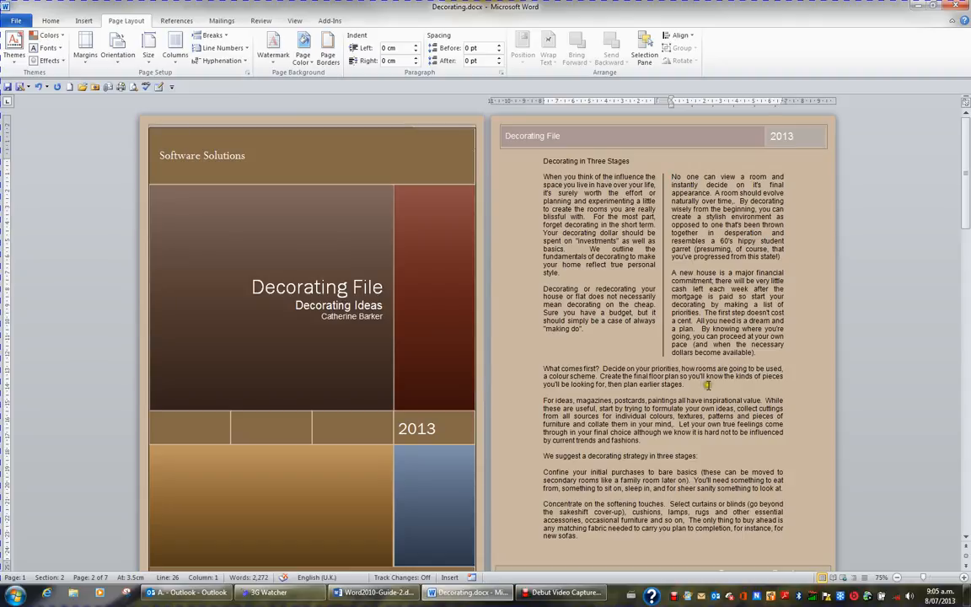
# Select the "Confine your initial purchases" and "Concentrate on the softening touches" paragraphs and choose the Two preset in the custom column settings.
pyautogui.scroll(-1, 693, 448)
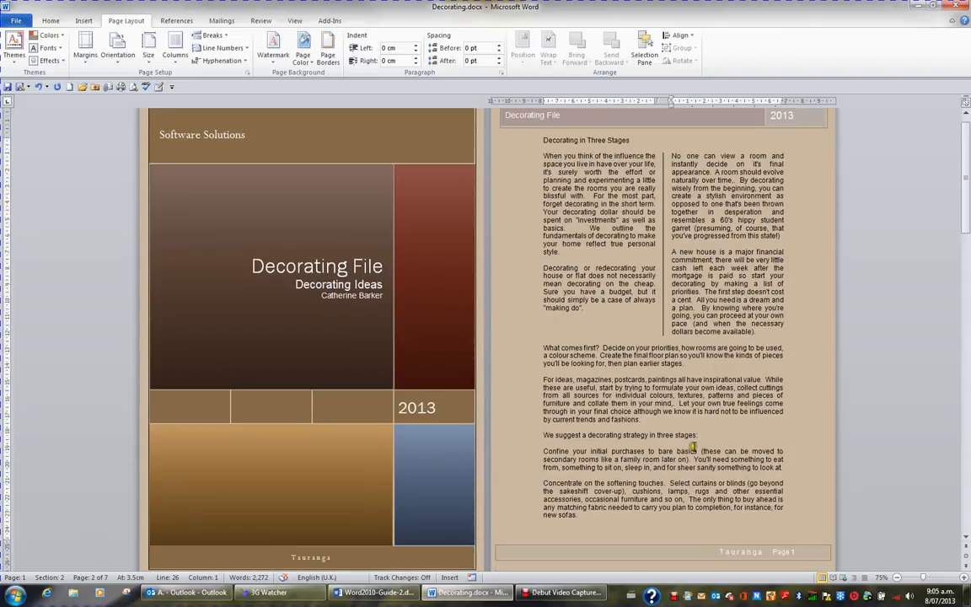
pyautogui.scroll(-4, 692, 448)
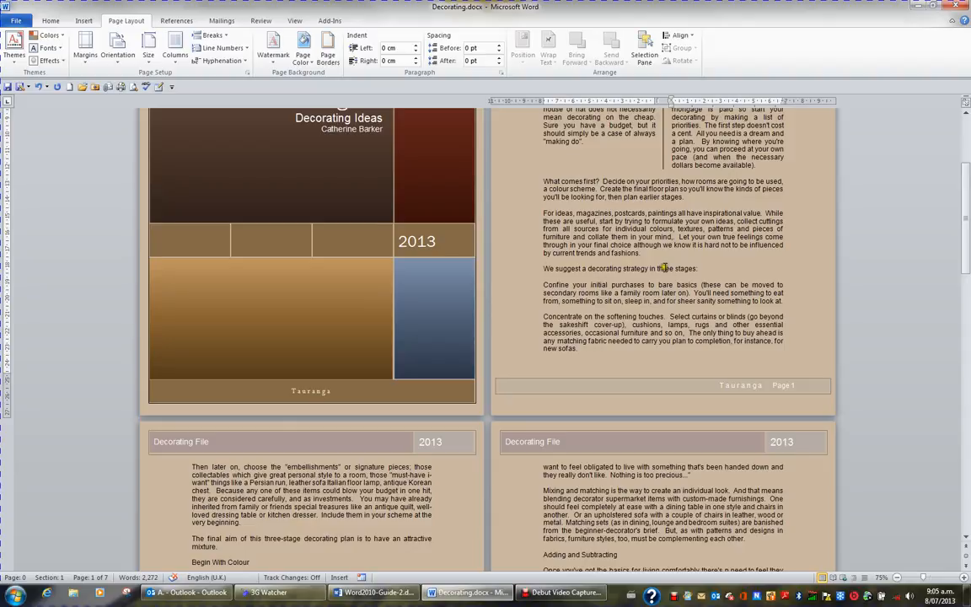
pyautogui.scroll(-1, 683, 286)
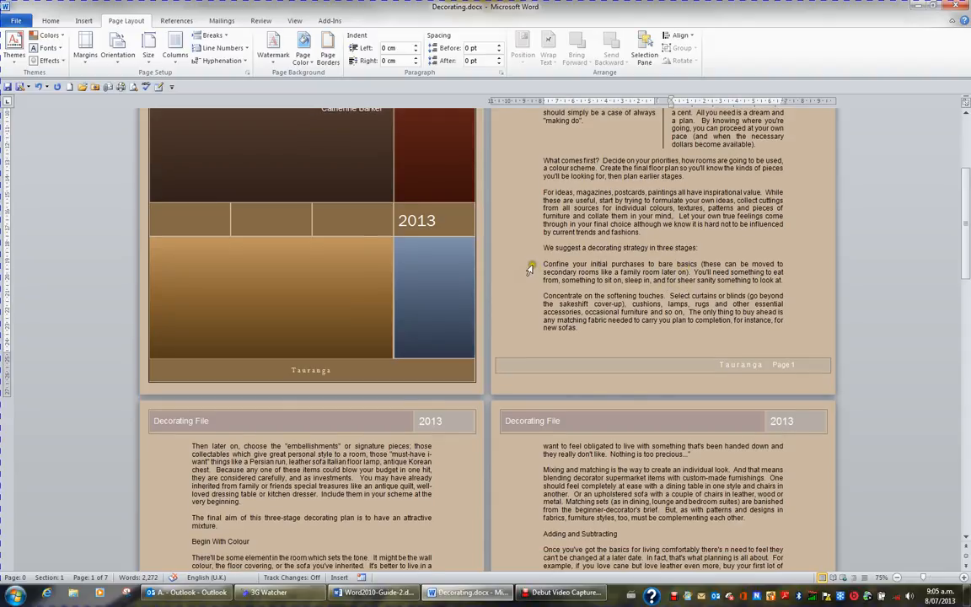
pyautogui.moveTo(527, 261); pyautogui.dragTo(541, 329)
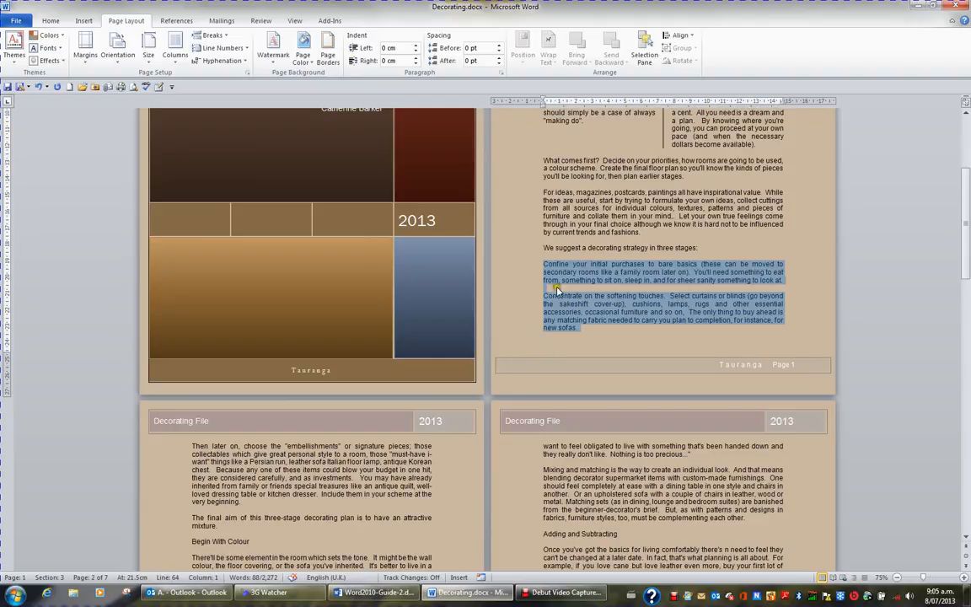
pyautogui.click(173, 60)
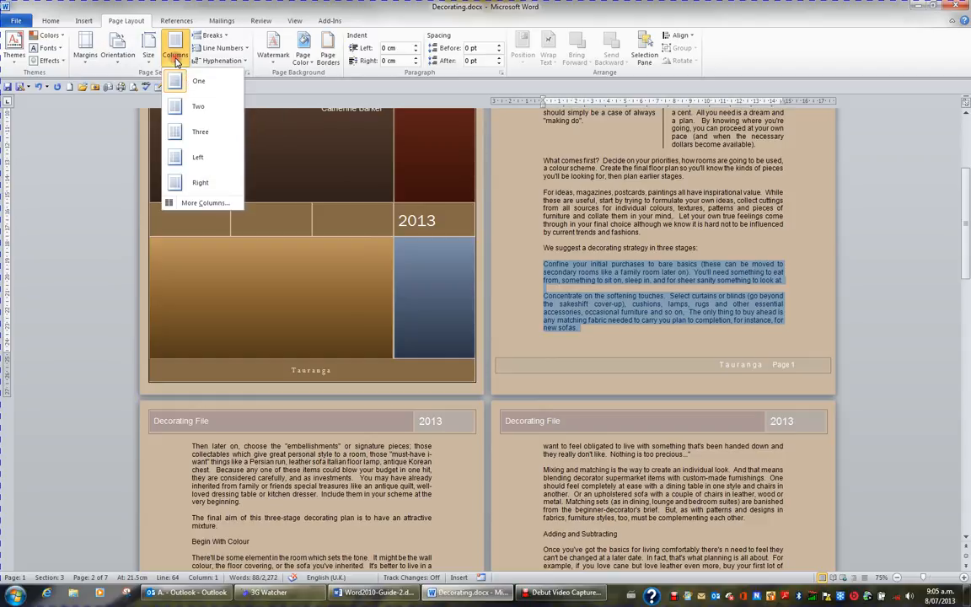
pyautogui.click(209, 205)
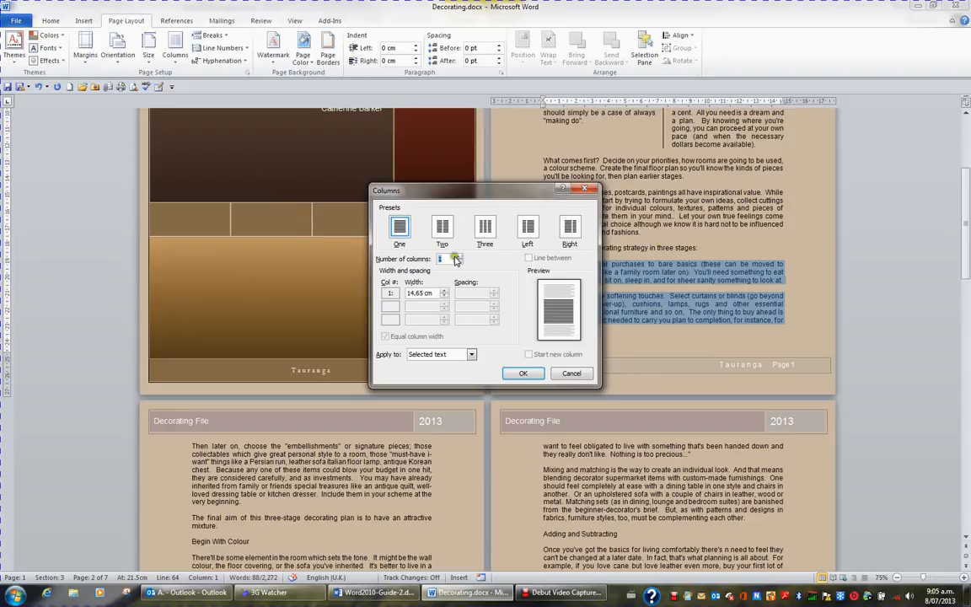
pyautogui.click(442, 228)
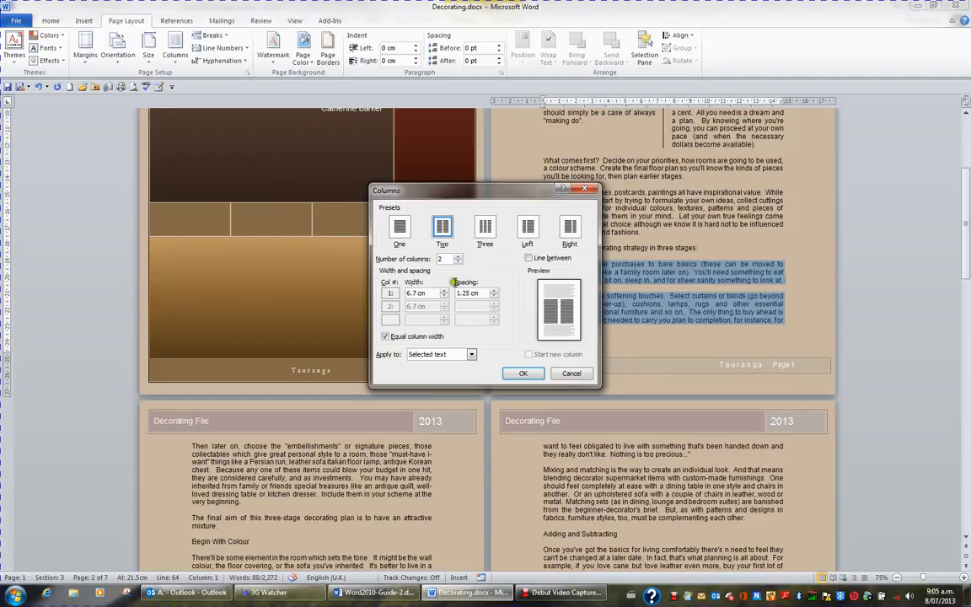
# Give these two columns 1 cm spacing and a line between, and apply the layout to the selected paragraphs.
pyautogui.click(494, 297)
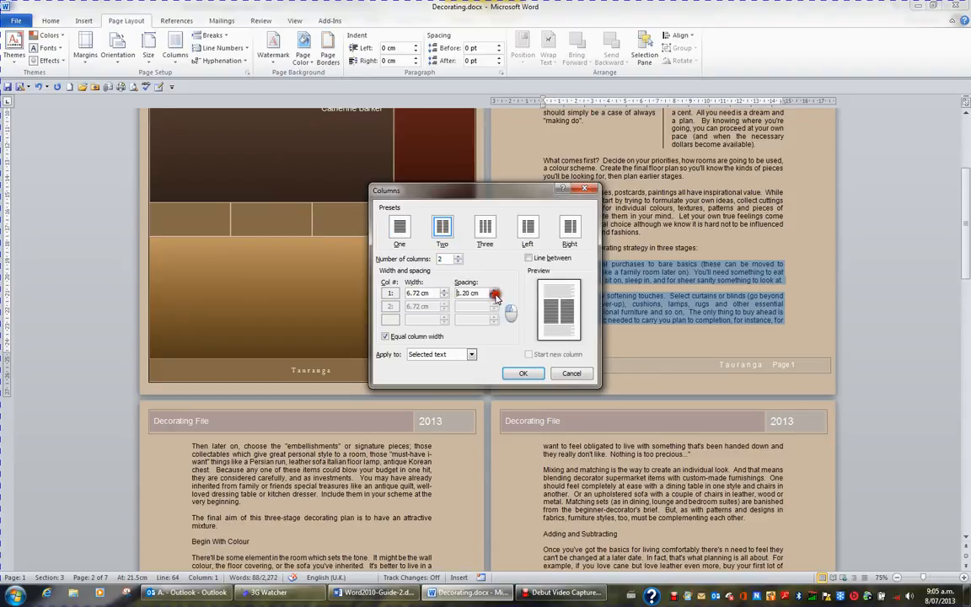
pyautogui.click(493, 297)
pyautogui.click(494, 297)
pyautogui.click(495, 297)
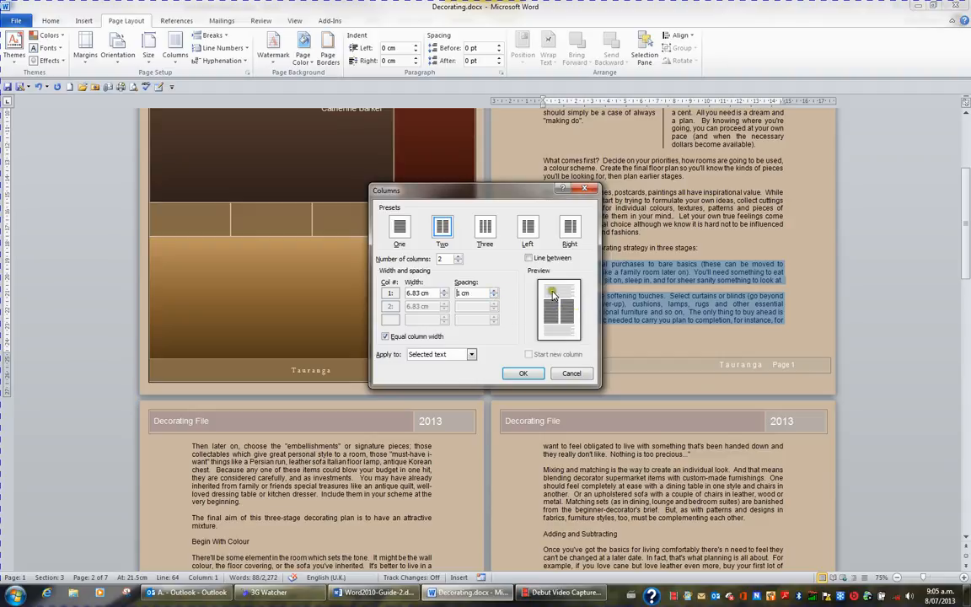
pyautogui.click(529, 258)
pyautogui.click(529, 258)
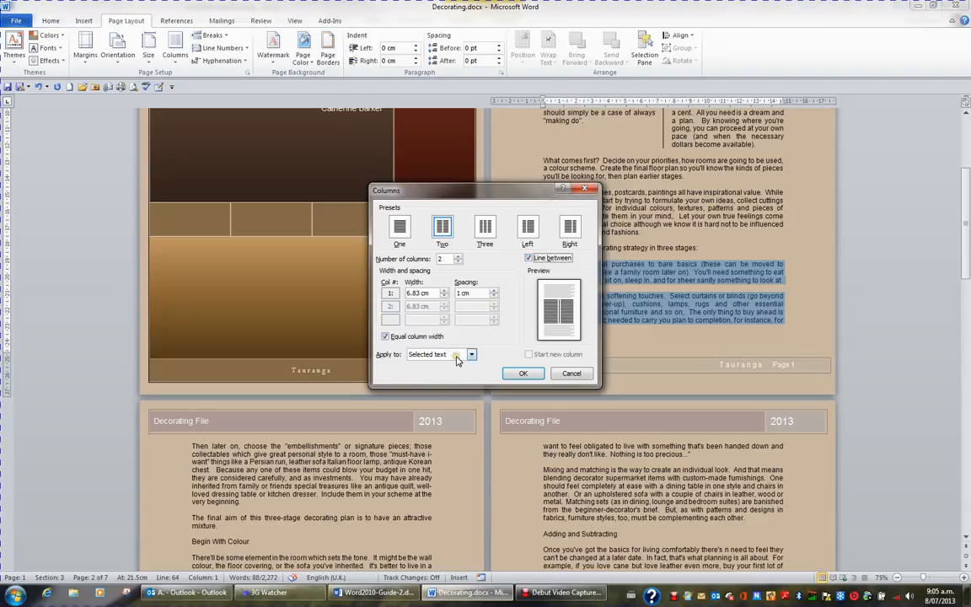
pyautogui.click(522, 374)
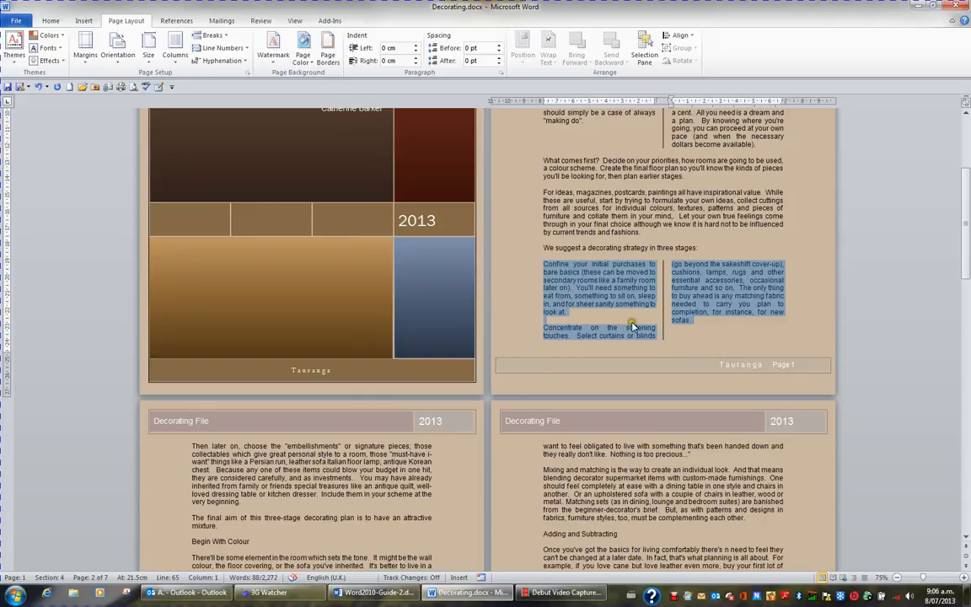
# Insert a column break before the paragraph starting "Concentrate on the softening touches".
pyautogui.click(544, 333)
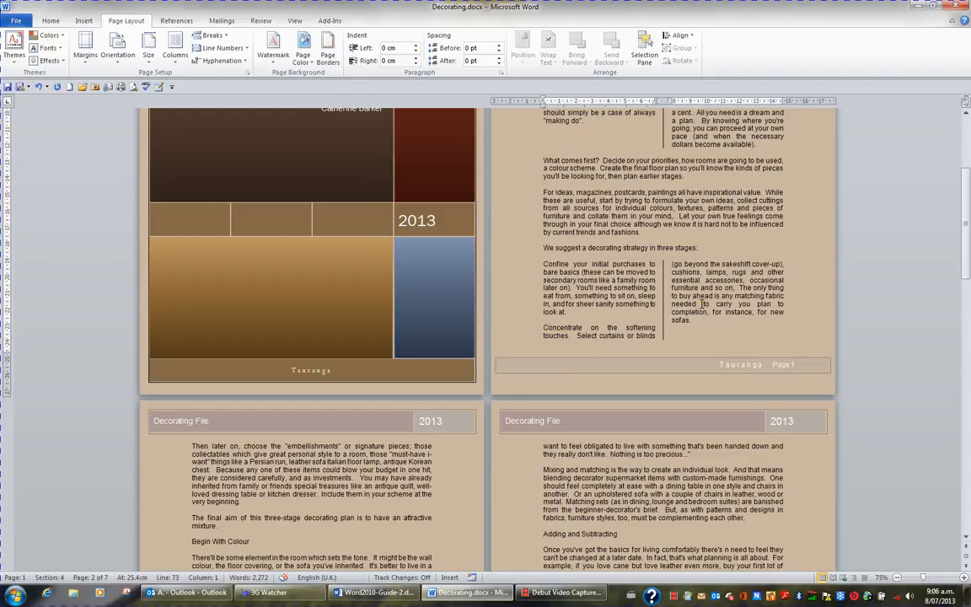
pyautogui.hotkey('ctrl', 'shift', 'Return')
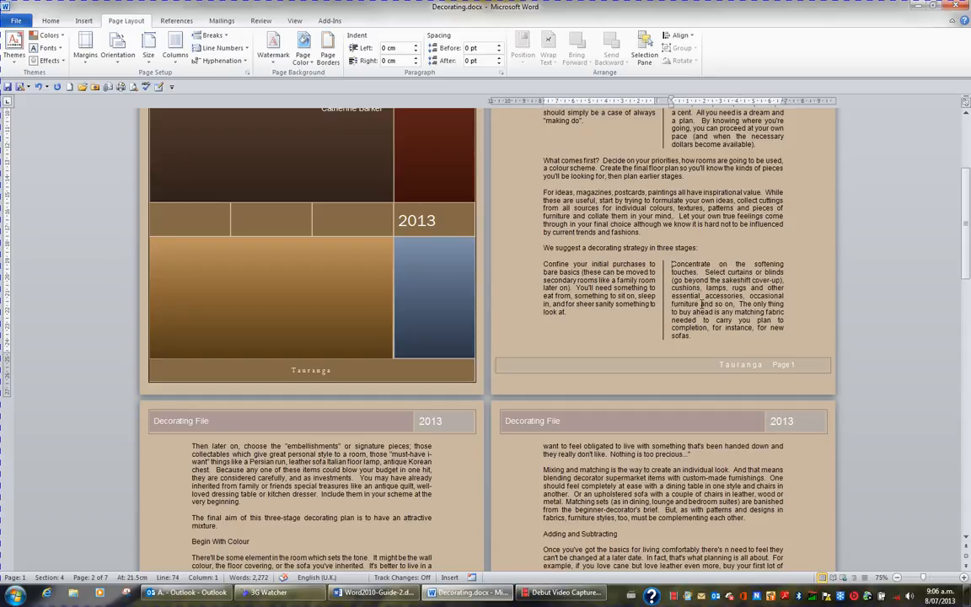
pyautogui.scroll(3, 714, 297)
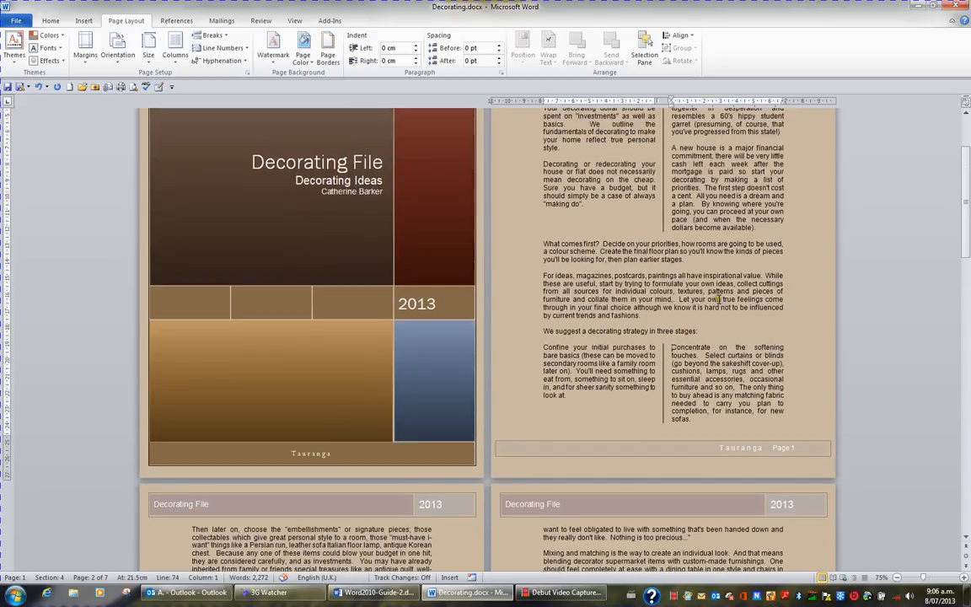
pyautogui.scroll(3, 719, 298)
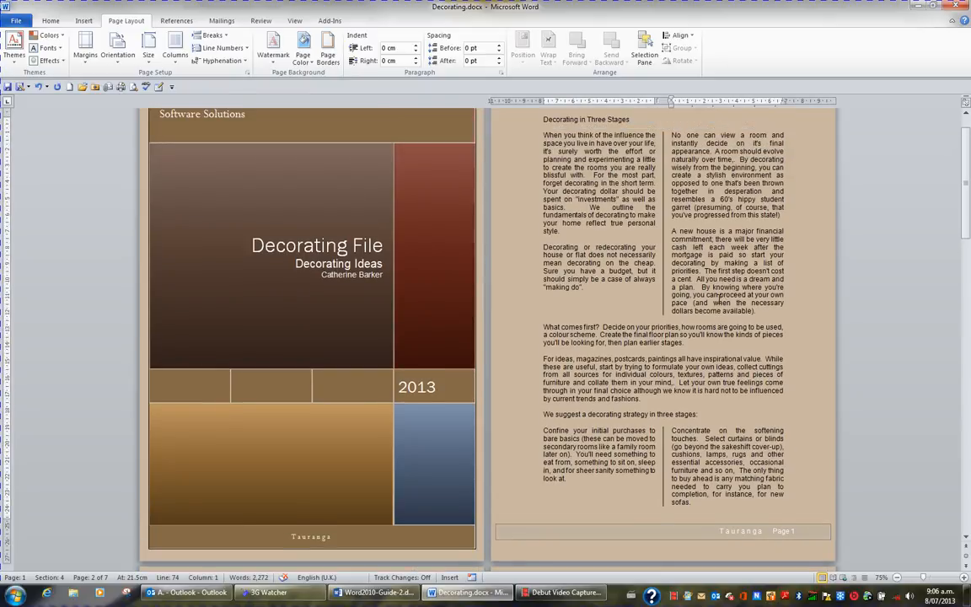
pyautogui.scroll(1, 718, 299)
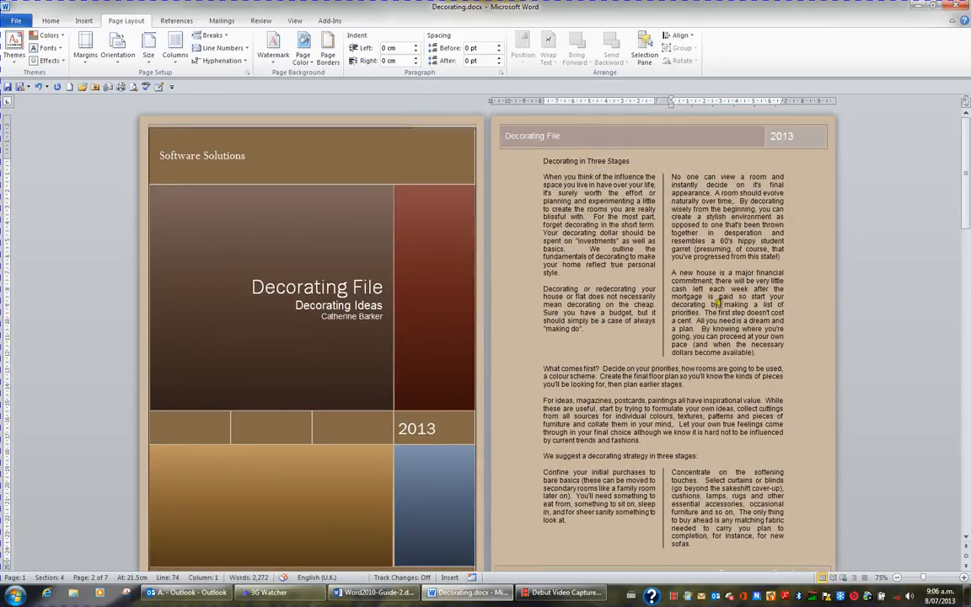